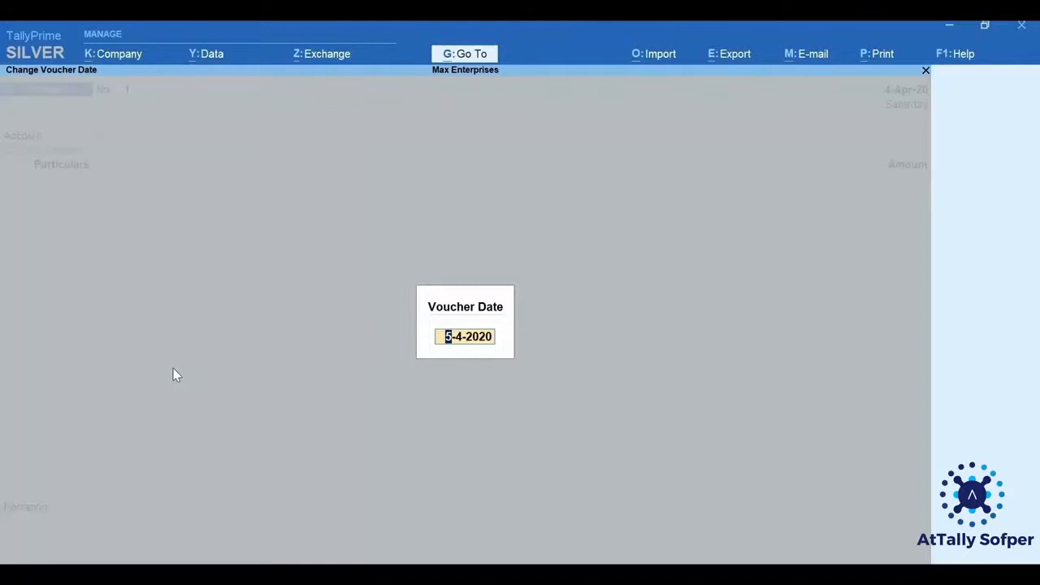
Accept the voucher date 5-4-2020 and choose ICICI Bank as the payment voucher's account.
{"action": "key", "text": "Return"}
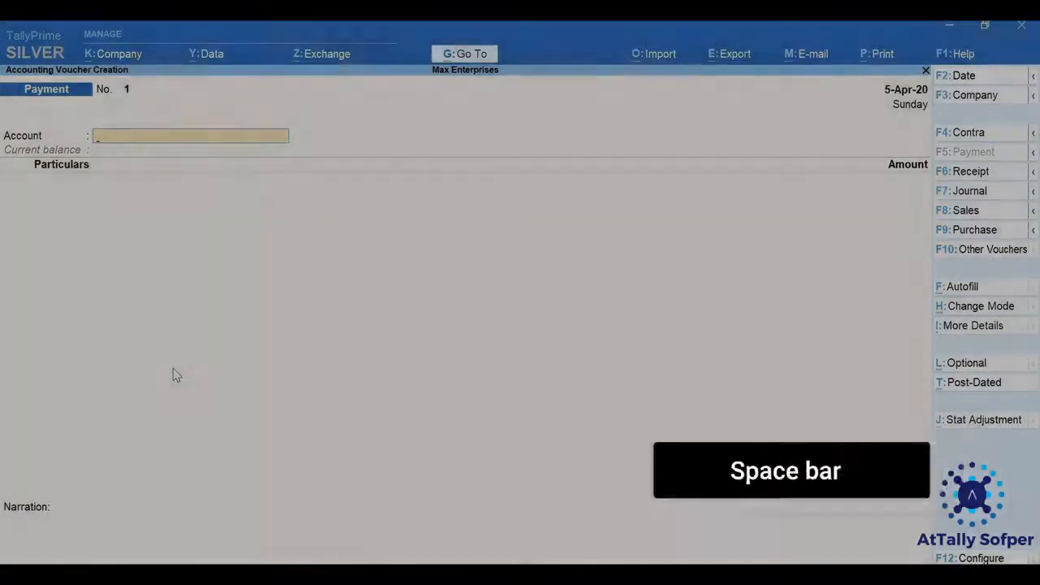
{"action": "key", "text": "space"}
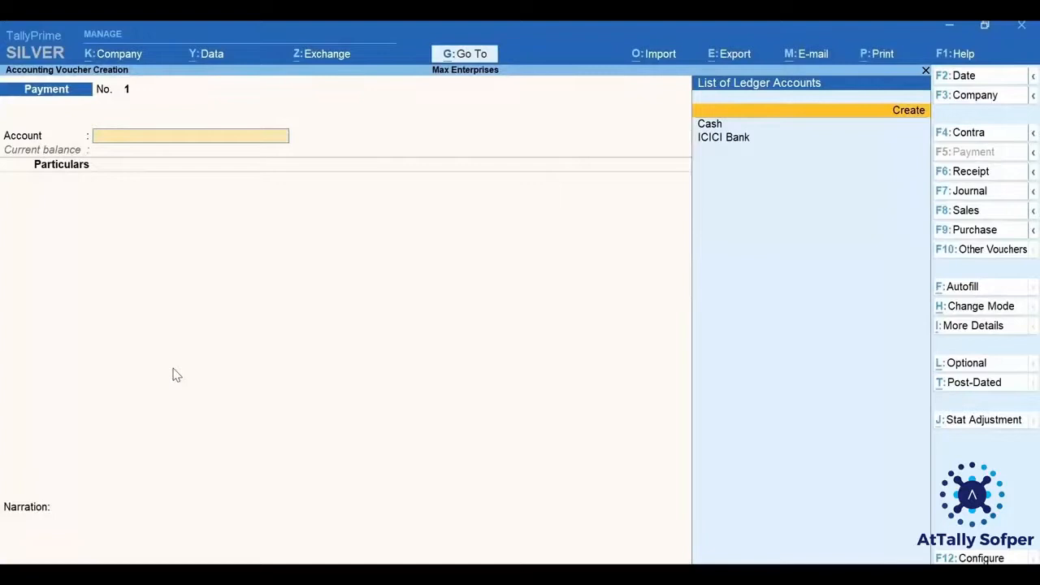
{"action": "key", "text": "Down"}
{"action": "key", "text": "Down"}
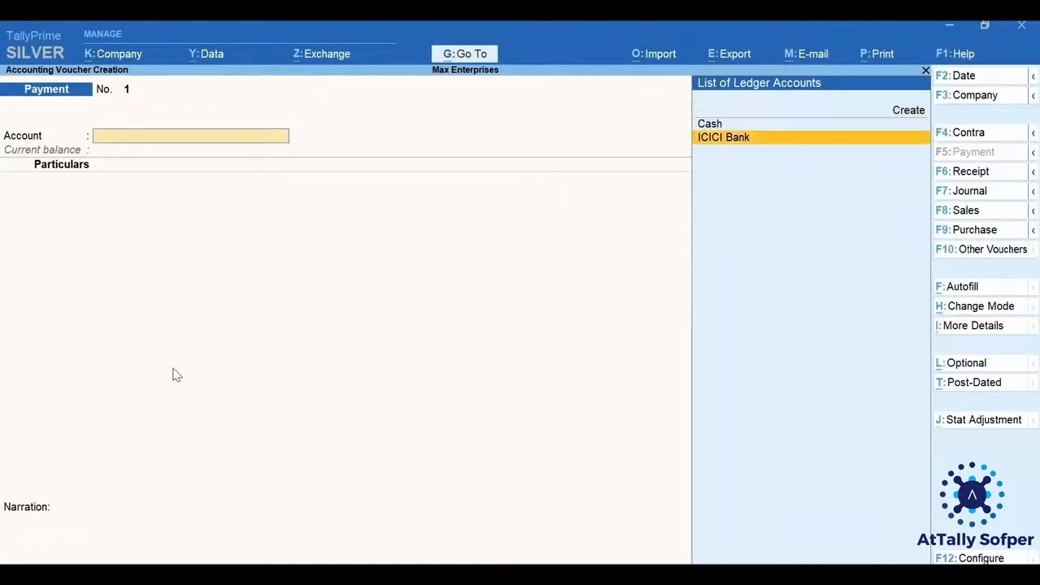
{"action": "key", "text": "Return"}
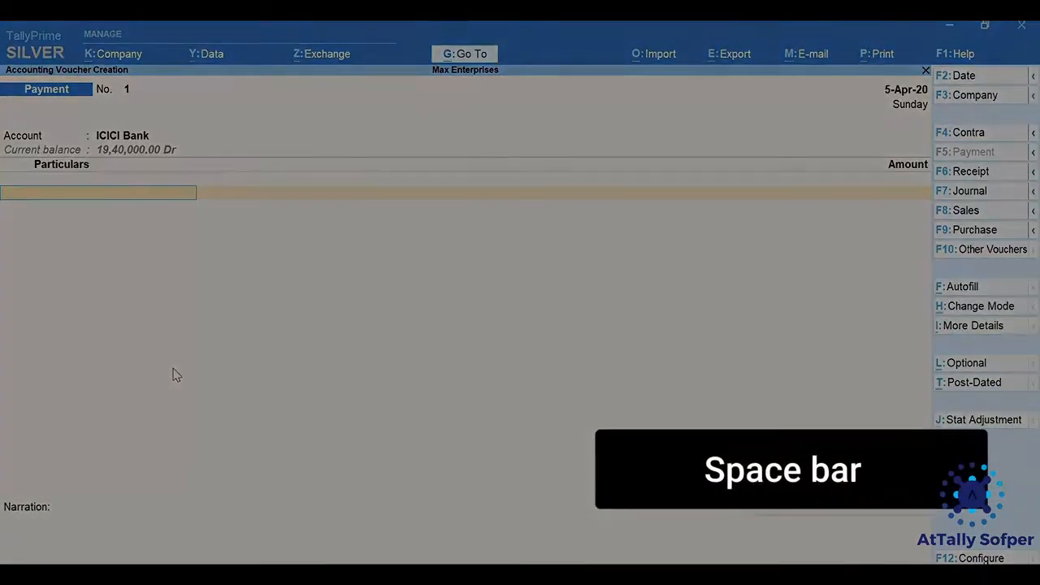
Add the Rent ledger to the payment's particulars with an amount of 15,000.
{"action": "key", "text": "space"}
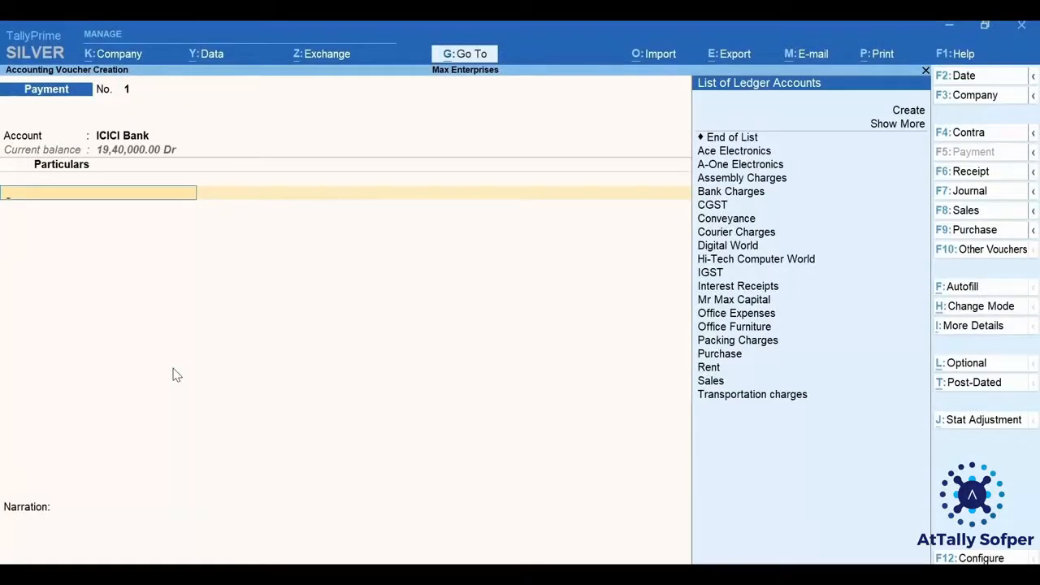
{"action": "type", "text": "Rent"}
{"action": "key", "text": "Return"}
{"action": "type", "text": "15000"}
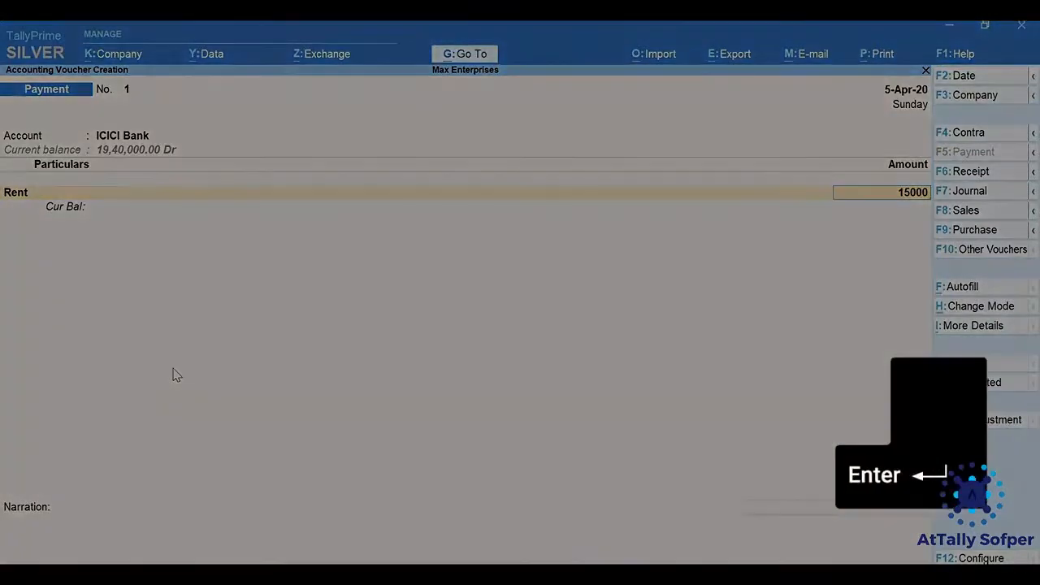
{"action": "key", "text": "Return"}
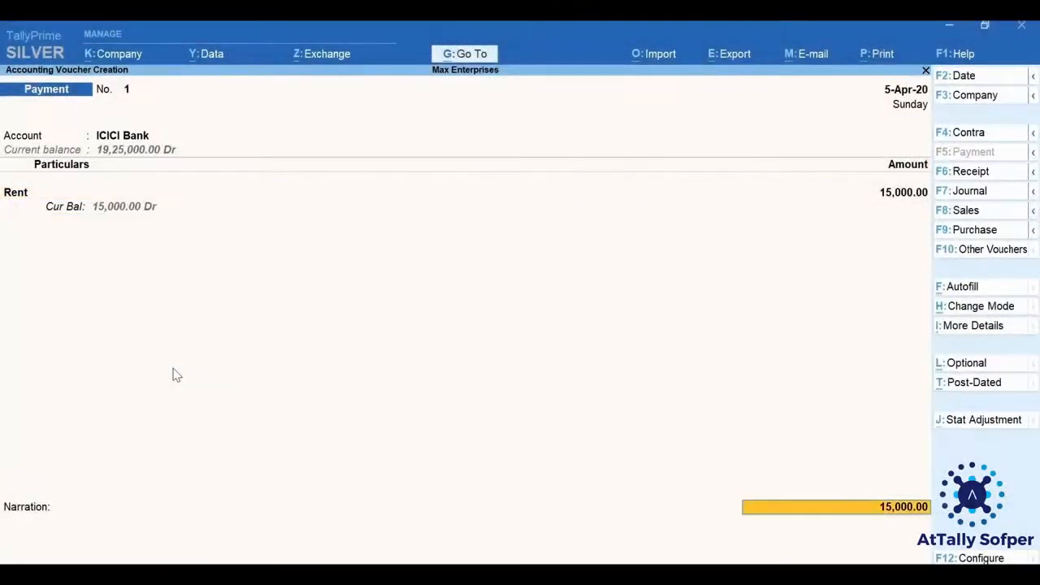
Allocate the ICICI Bank payment as a Cheque with instrument number 006452 dated 5-Apr-20, and save the voucher without a narration.
{"action": "key", "text": "Return"}
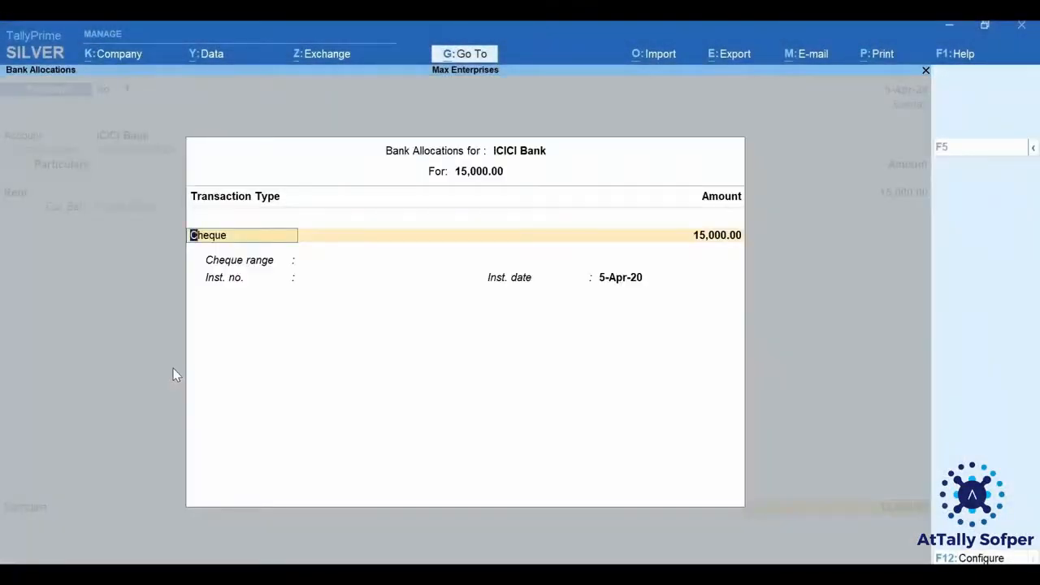
{"action": "key", "text": "BackSpace"}
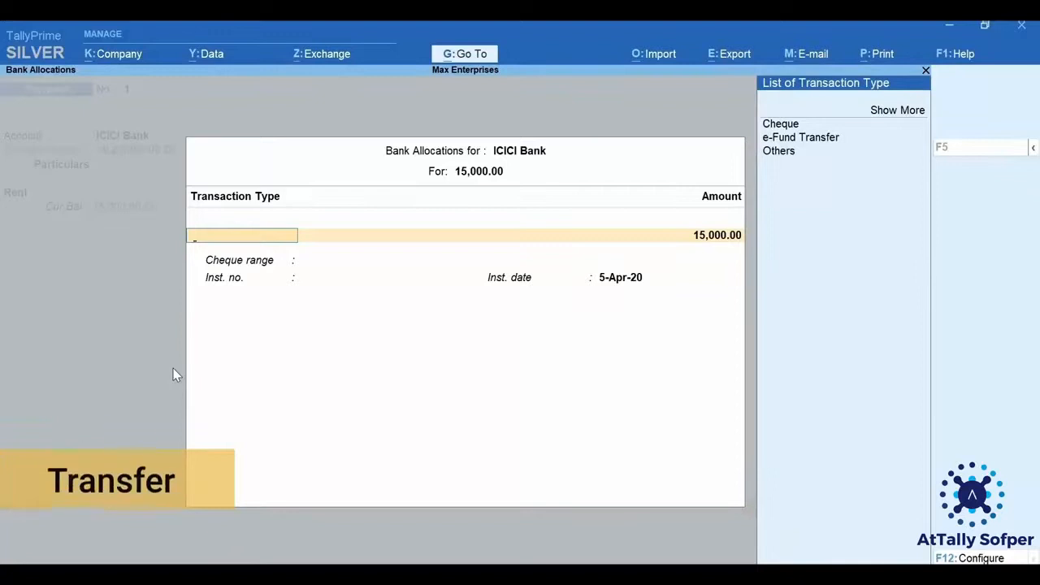
{"action": "key", "text": "Down"}
{"action": "key", "text": "Down"}
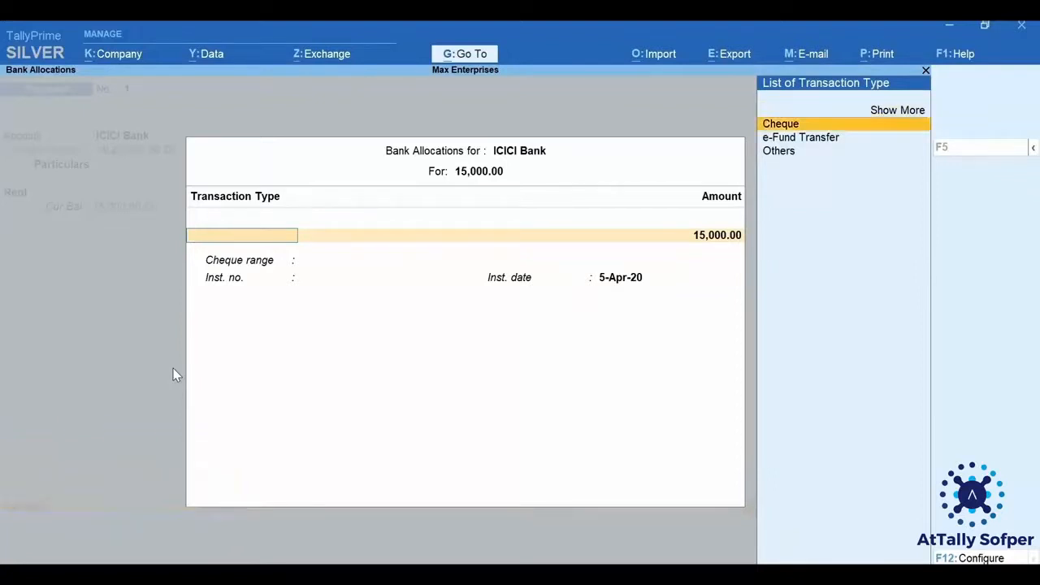
{"action": "key", "text": "Return"}
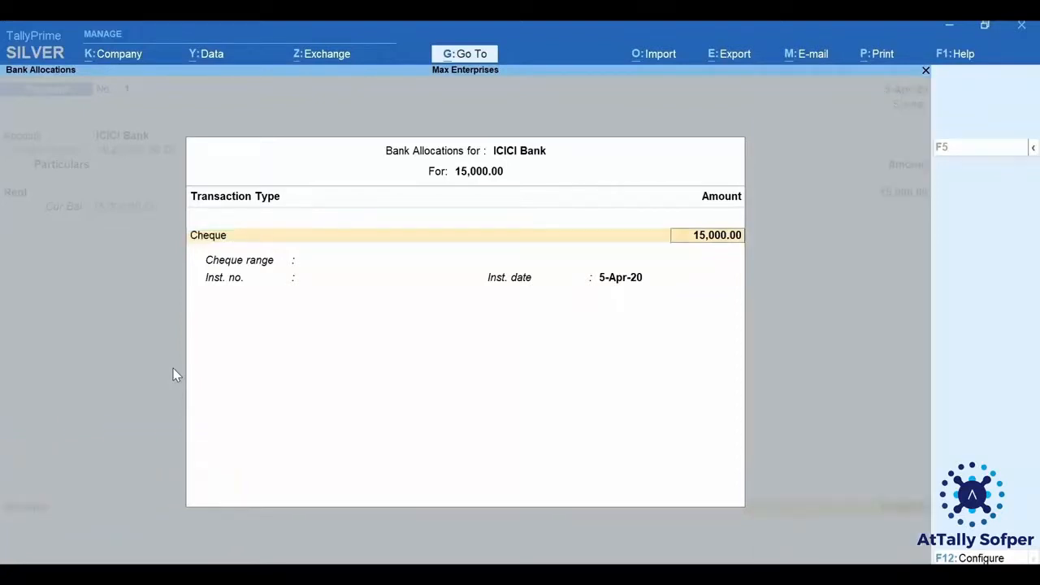
{"action": "key", "text": "Return"}
{"action": "type", "text": "00"}
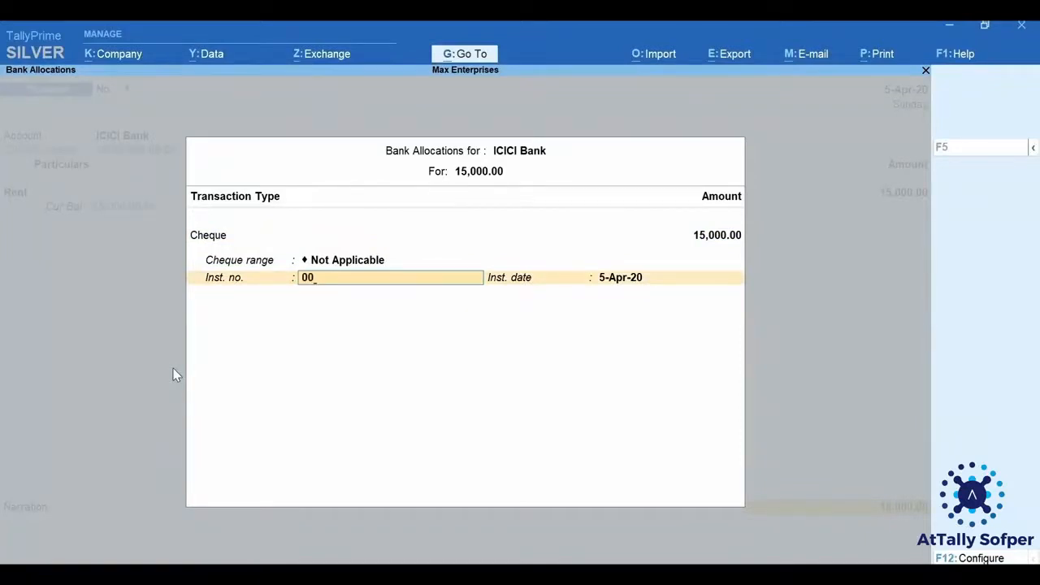
{"action": "type", "text": "645"}
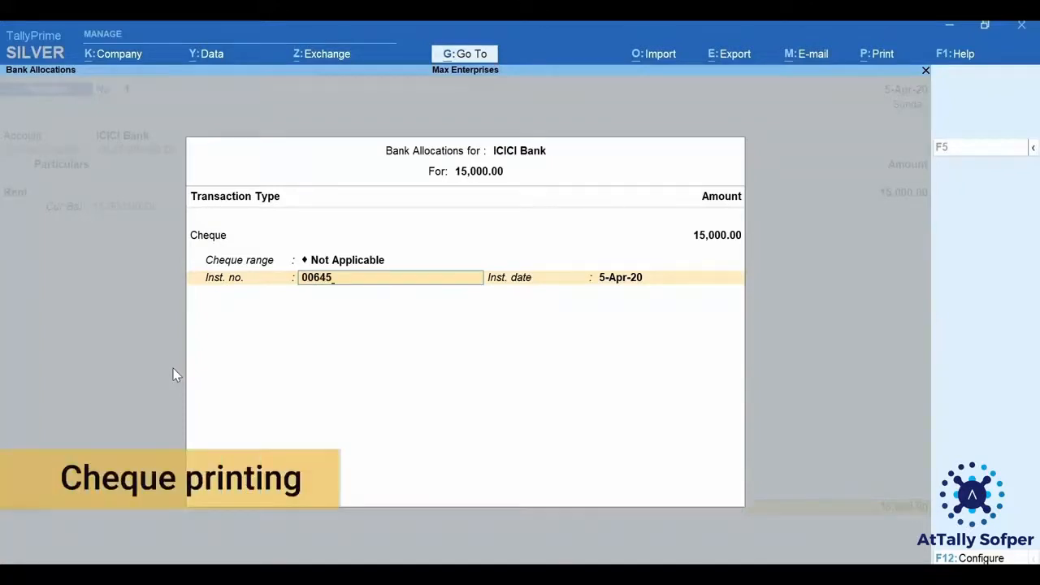
{"action": "type", "text": "2"}
{"action": "key", "text": "Return"}
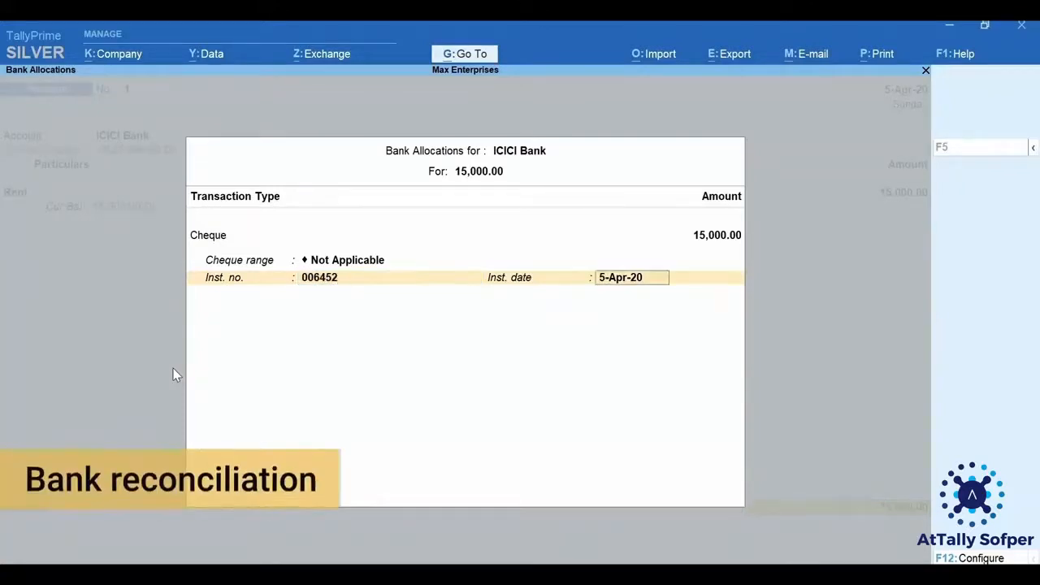
{"action": "key", "text": "Return"}
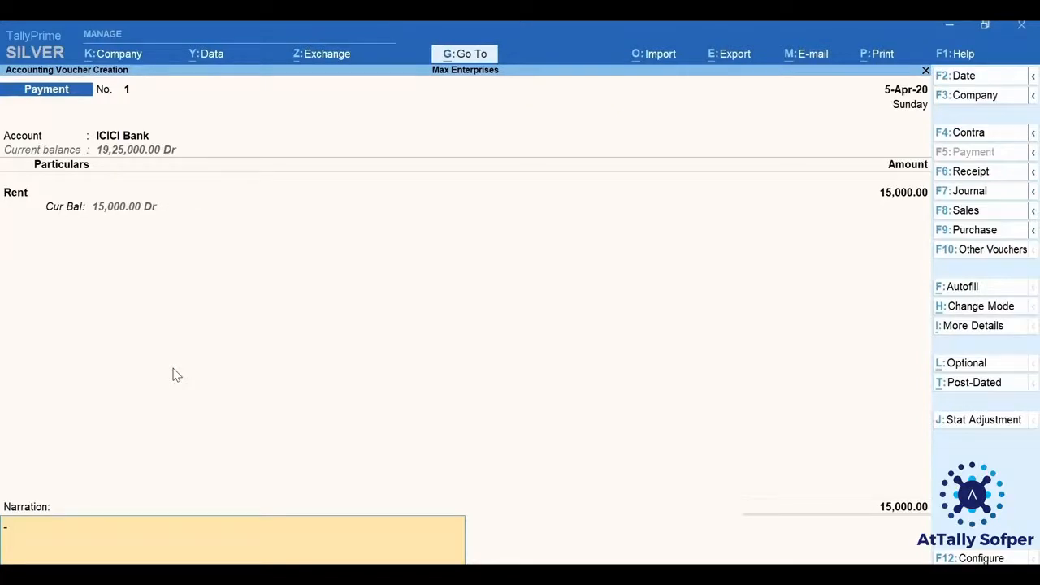
{"action": "key", "text": "ctrl+l"}
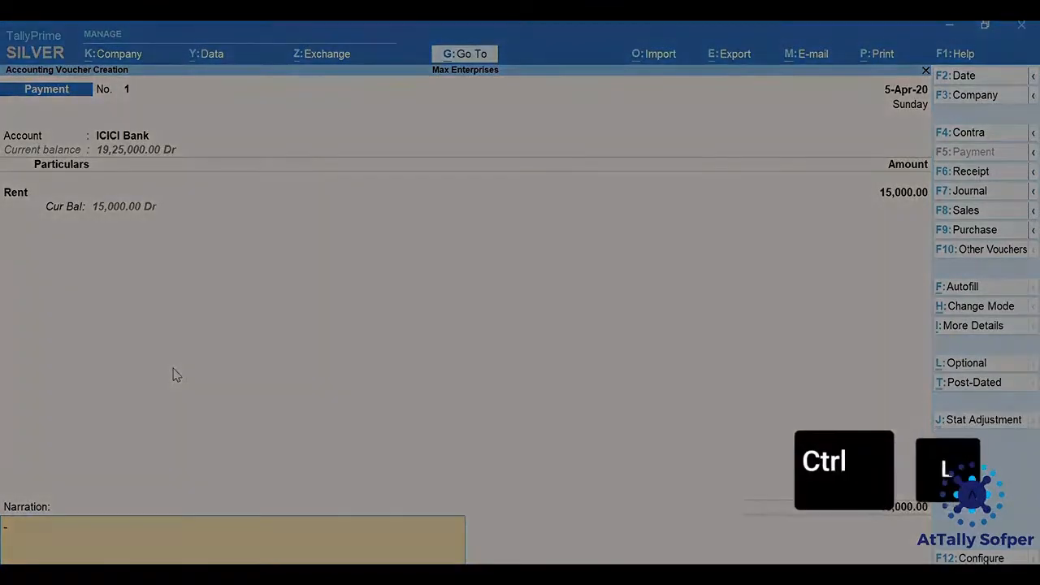
{"action": "key", "text": "ctrl+a"}
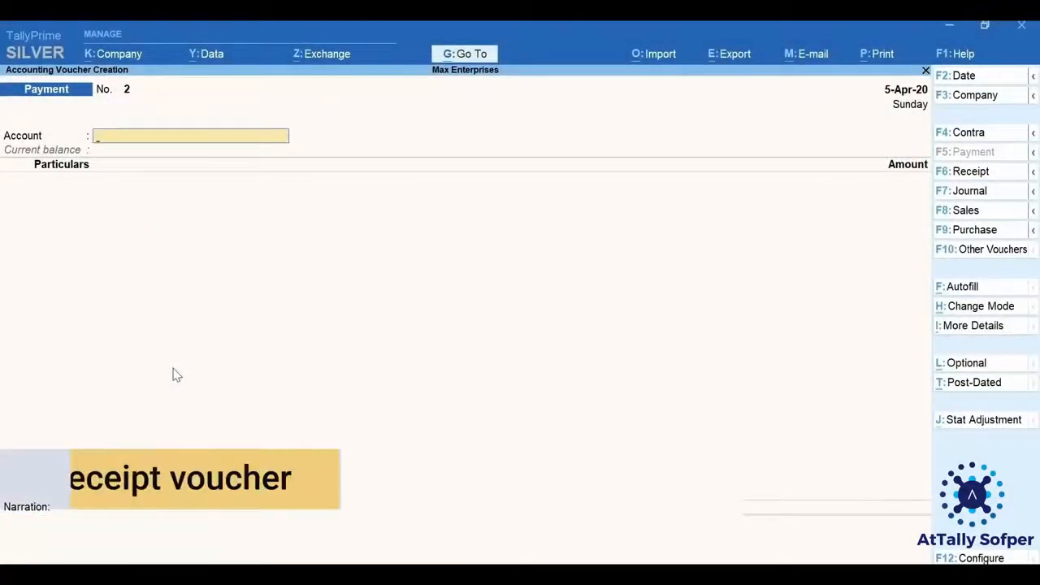
Start a receipt voucher with ICICI Bank as its account.
{"action": "key", "text": "F6"}
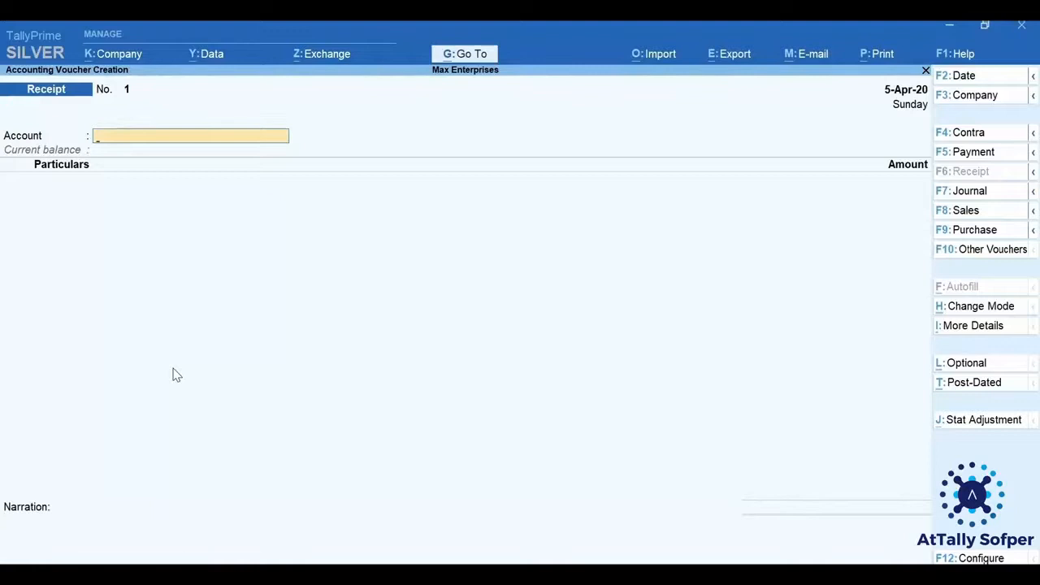
{"action": "type", "text": "Ic"}
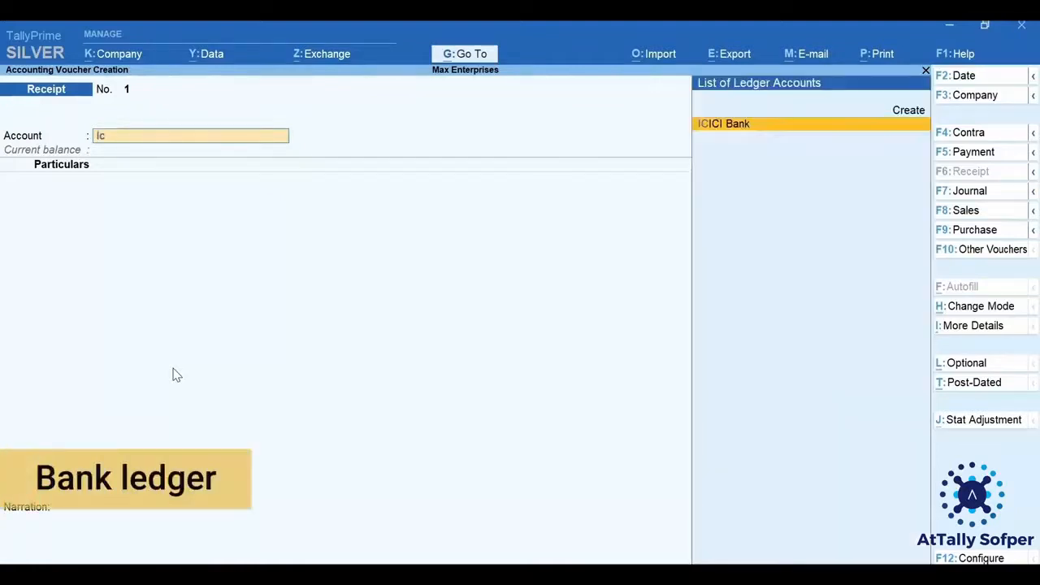
{"action": "key", "text": "Return"}
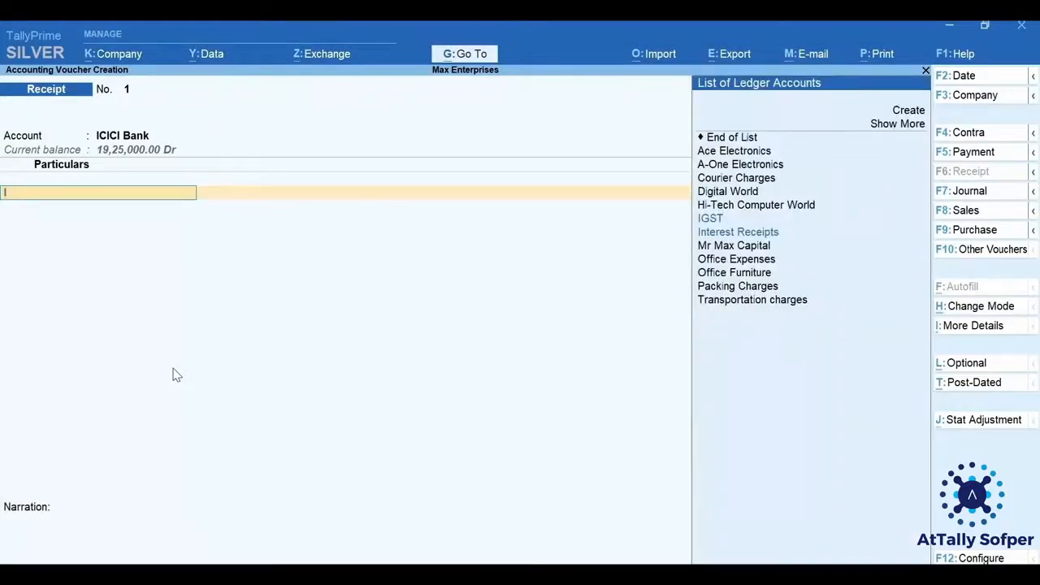
Add the Interest Receipts ledger to the receipt's particulars with an amount of 19,000.
{"action": "type", "text": "In"}
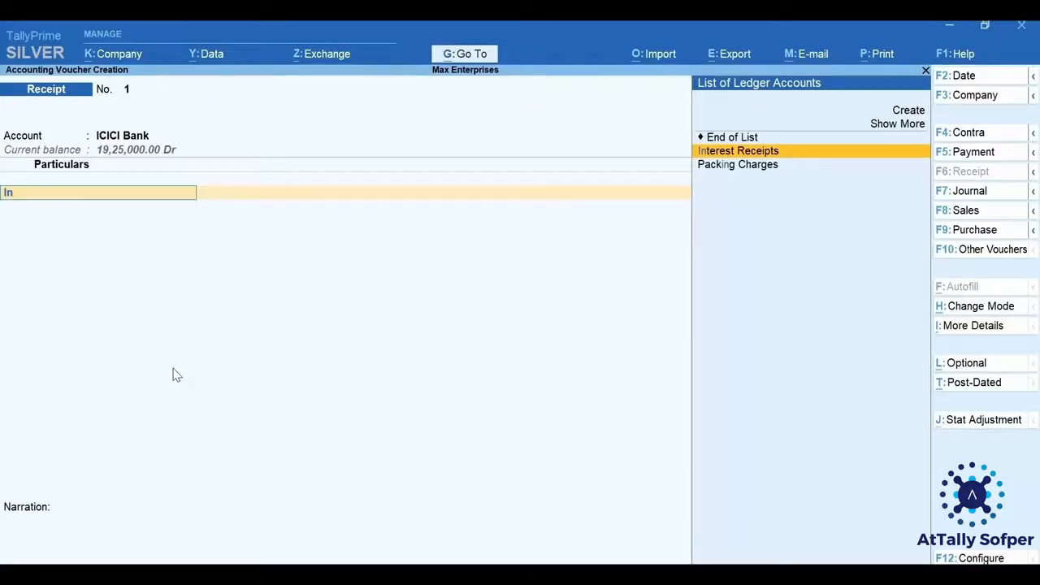
{"action": "type", "text": "t"}
{"action": "key", "text": "Return"}
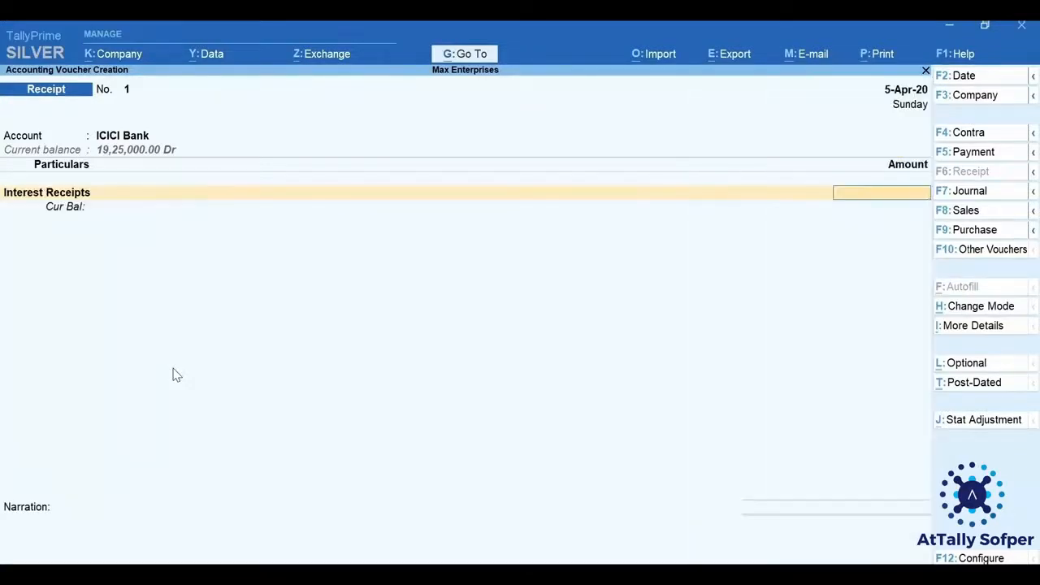
{"action": "type", "text": "19000"}
{"action": "key", "text": "Return"}
Allocate the receipt as Cheque/DD with instrument number 005643 and bank HDFC, and save the voucher without a narration.
{"action": "key", "text": "Return"}
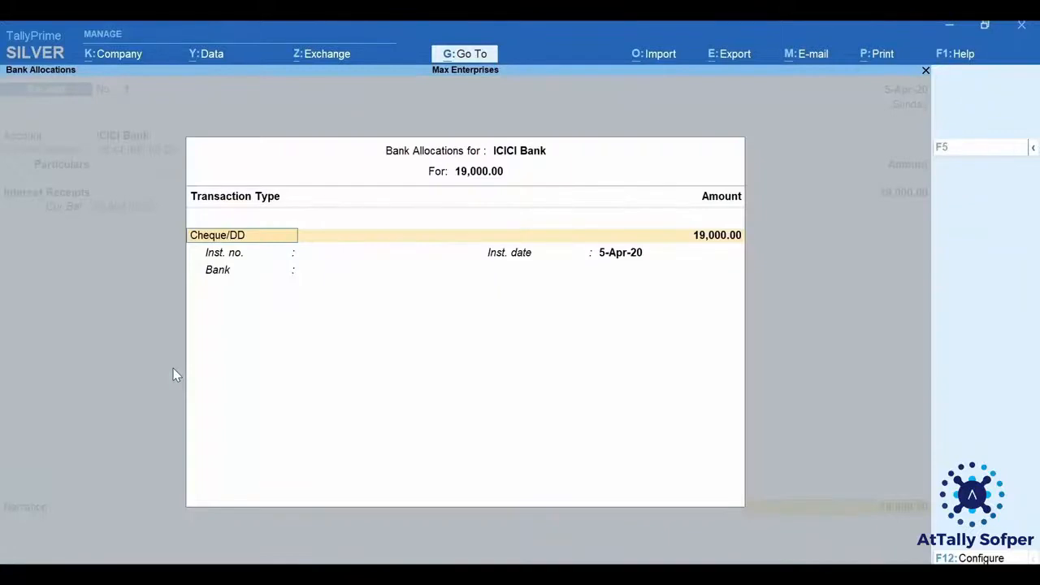
{"action": "key", "text": "Return"}
{"action": "key", "text": "Return"}
{"action": "type", "text": "005643"}
{"action": "key", "text": "Return"}
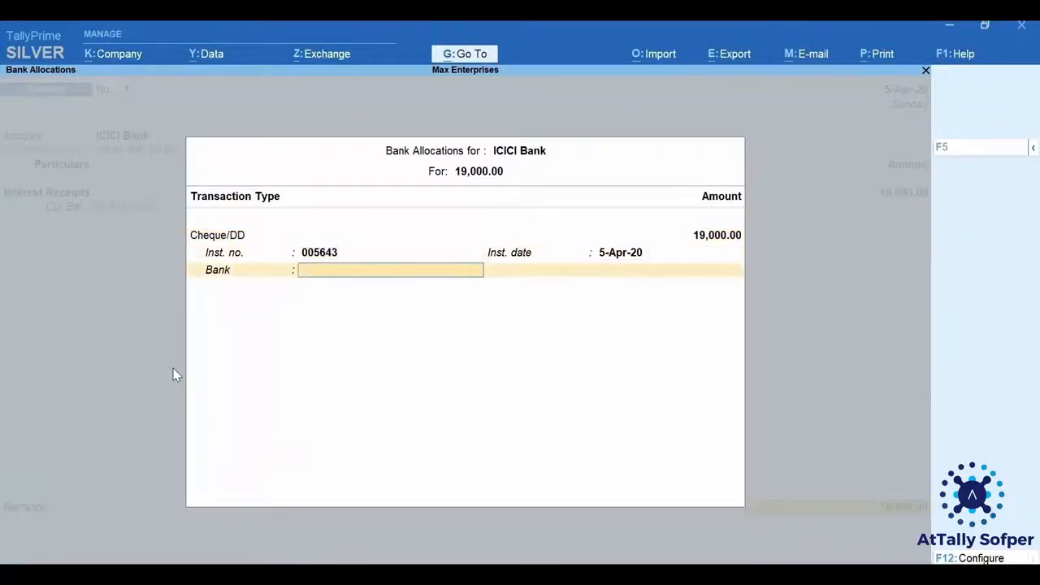
{"action": "type", "text": "HDFC"}
{"action": "key", "text": "Return"}
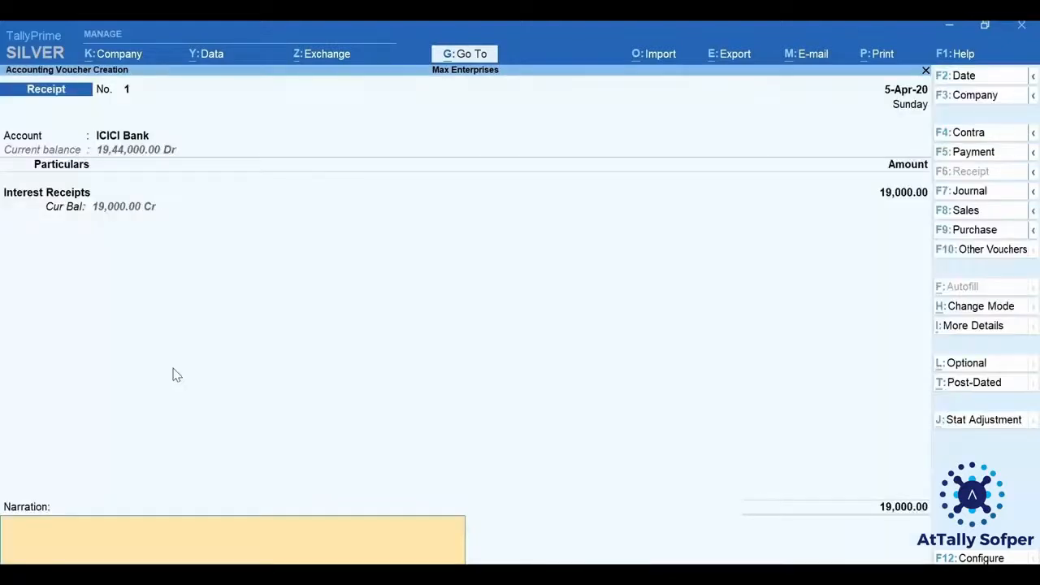
{"action": "key", "text": "Return"}
{"action": "key", "text": "Return"}
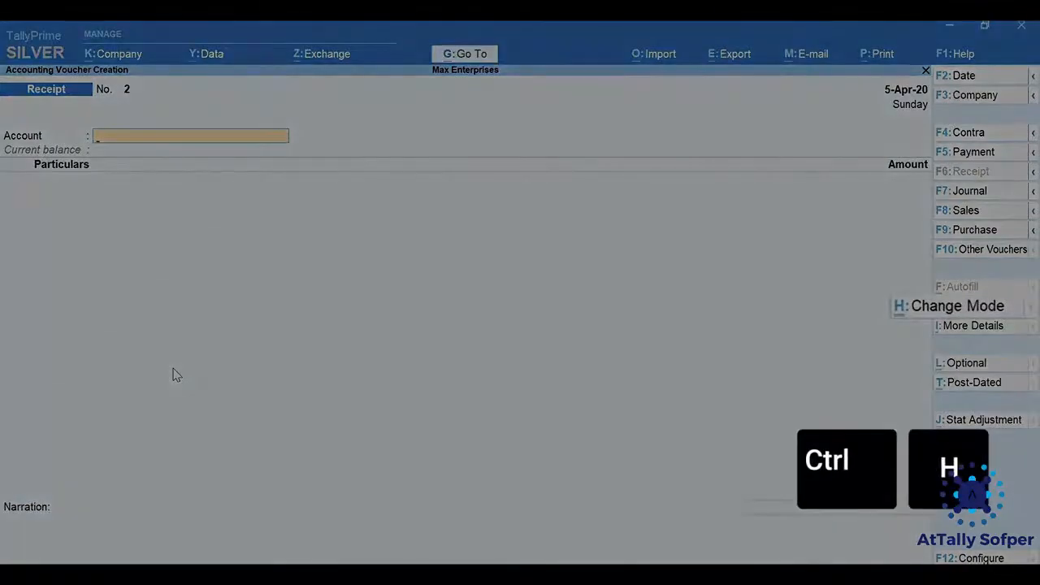
Change the new receipt voucher's mode to Double Entry.
{"action": "key", "text": "ctrl+h"}
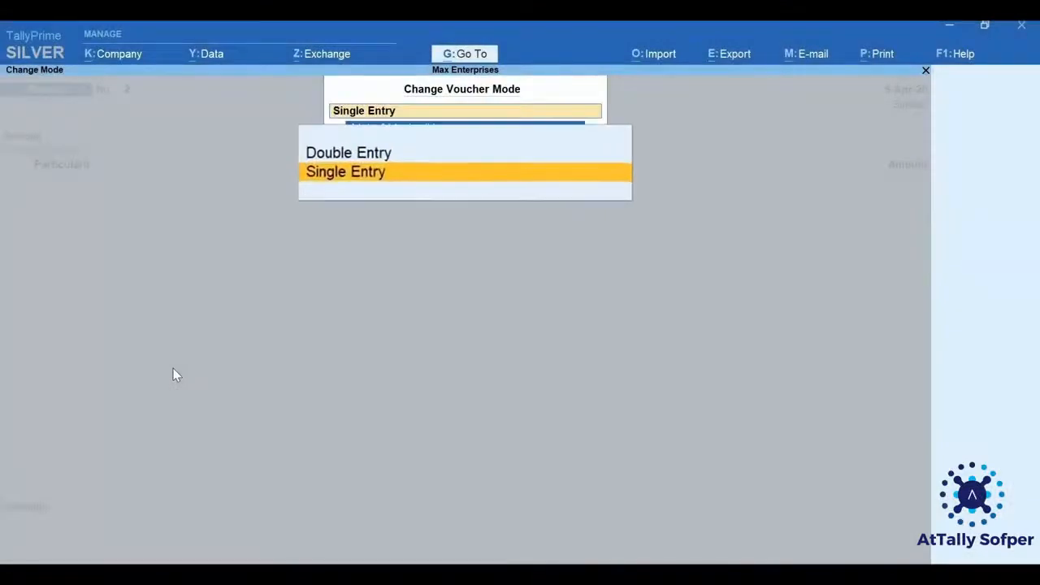
{"action": "key", "text": "Up"}
{"action": "key", "text": "Return"}
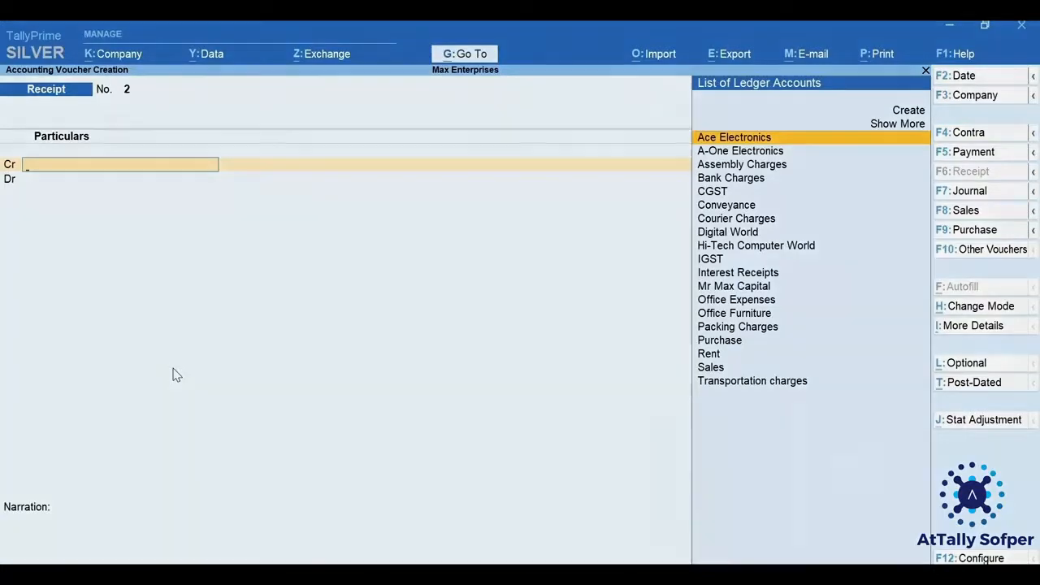
Find the Daily Entries report by searching for "Daily" and open it.
{"action": "key", "text": "alt+g"}
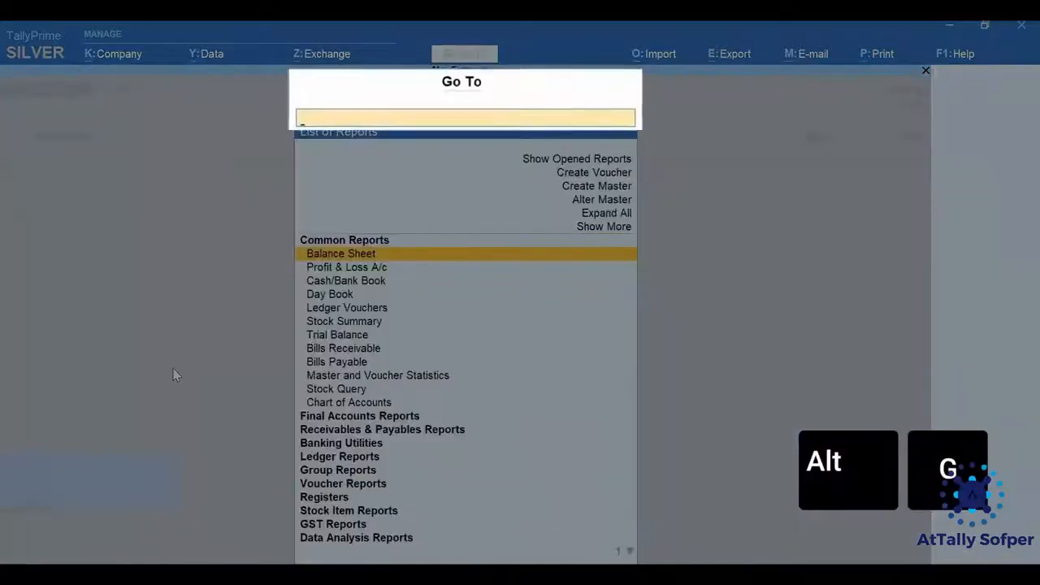
{"action": "type", "text": "Daily"}
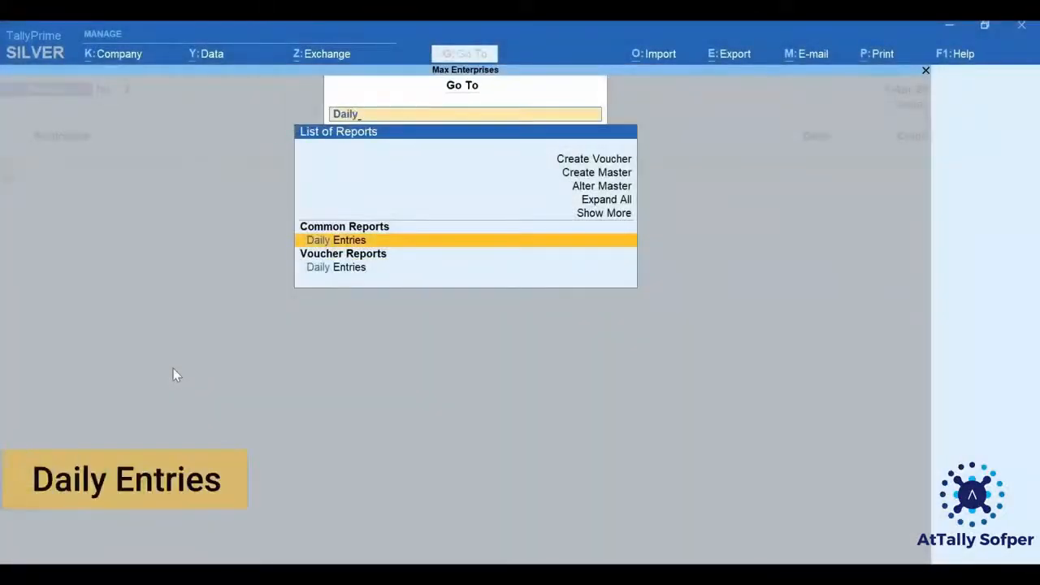
{"action": "key", "text": "Return"}
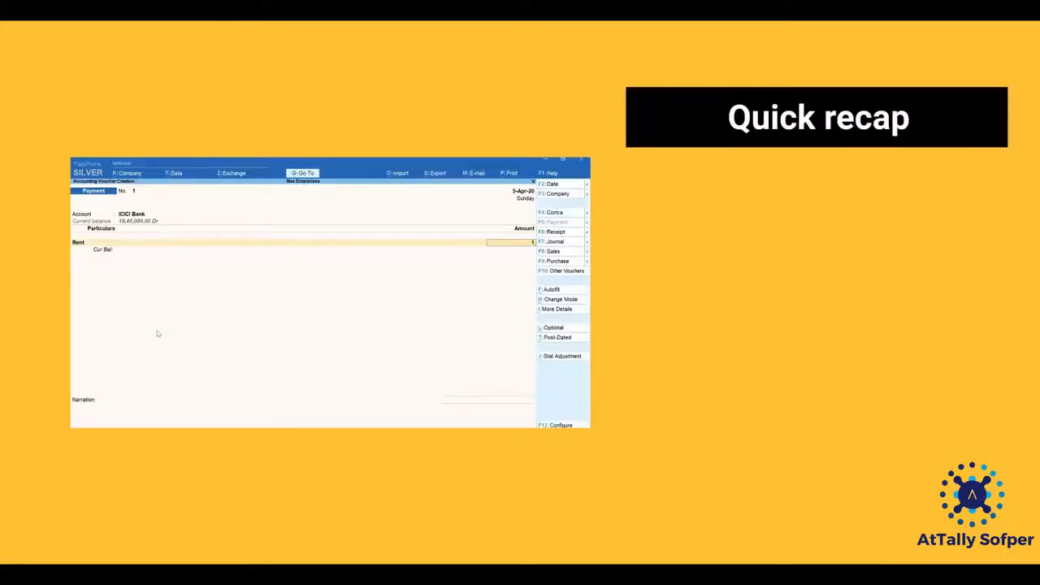
{"action": "type", "text": "0000"}
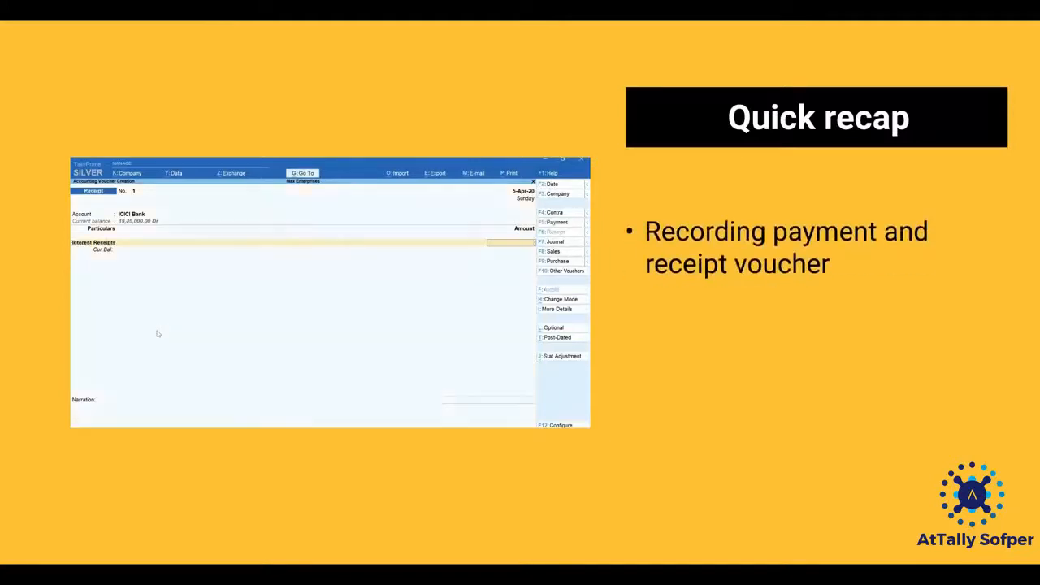
{"action": "key", "text": "ctrl+h"}
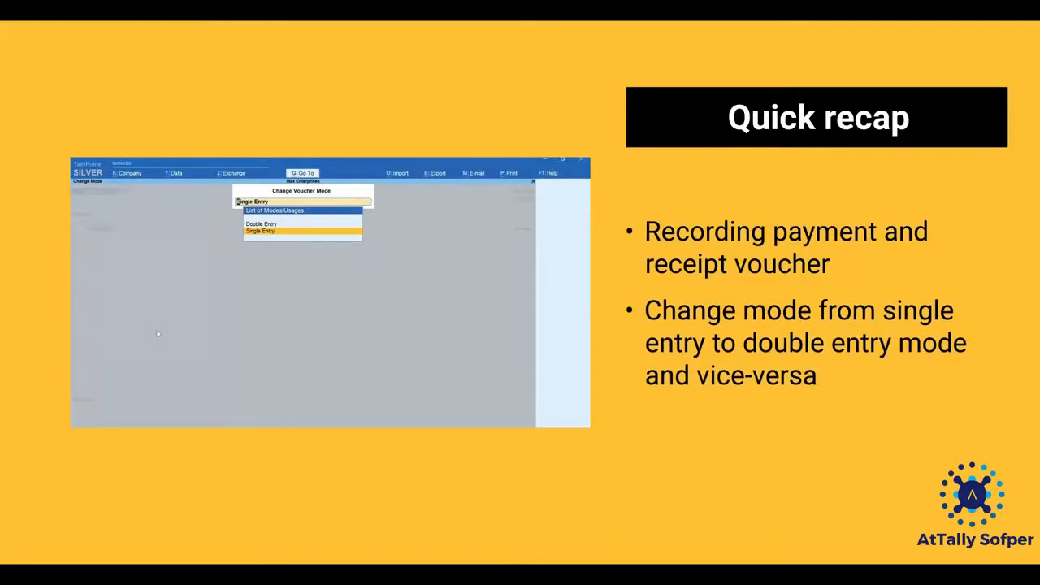
{"action": "key", "text": "Up"}
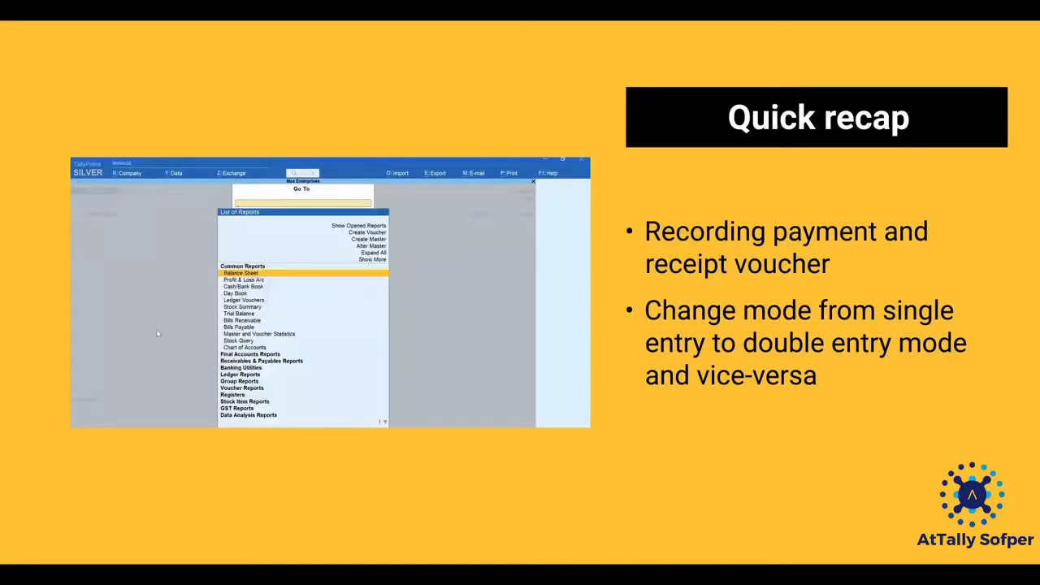